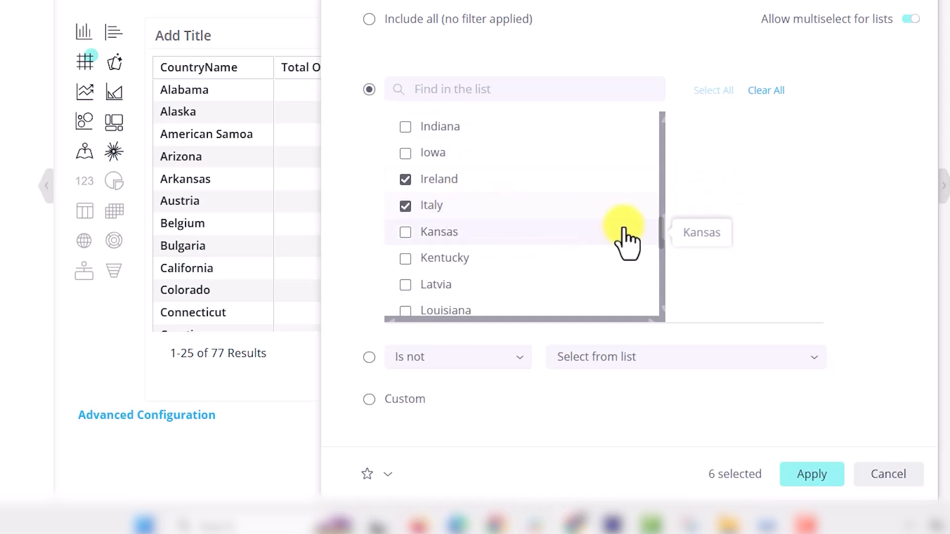
Add Spain to the CountryName filter list and apply the nine-country selection.
scroll(658, 244, "down", 2)
scroll(663, 246, "down", 10)
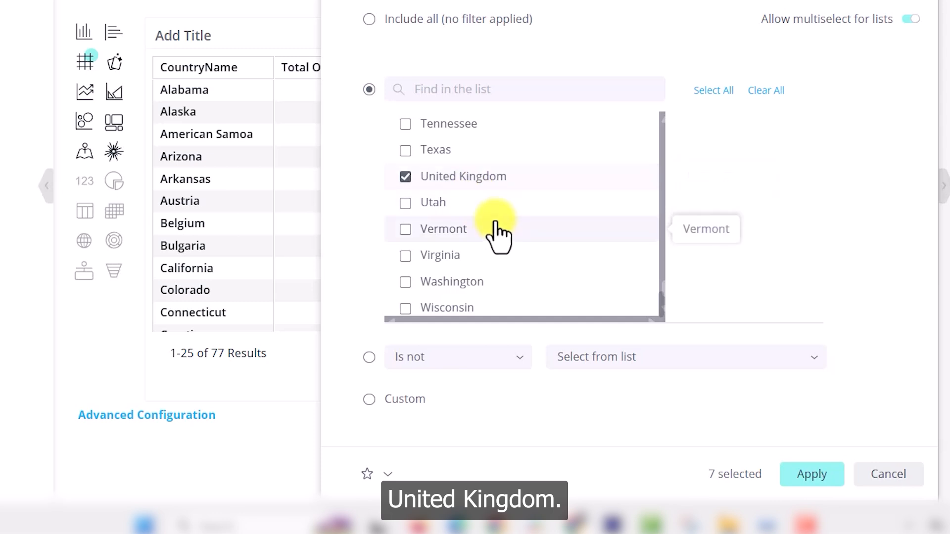
scroll(497, 233, "up", 3)
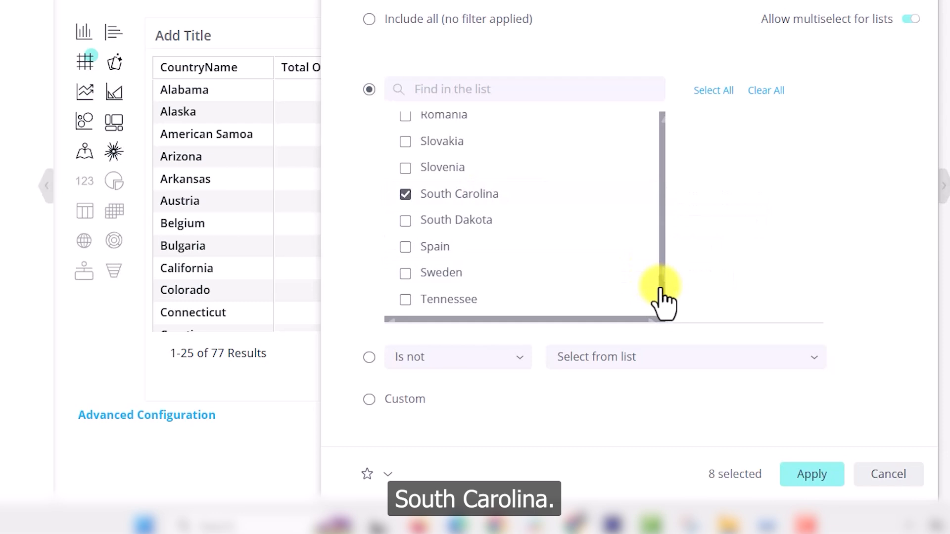
scroll(663, 295, "up", 1)
scroll(665, 291, "down", 1)
left_click(465, 248)
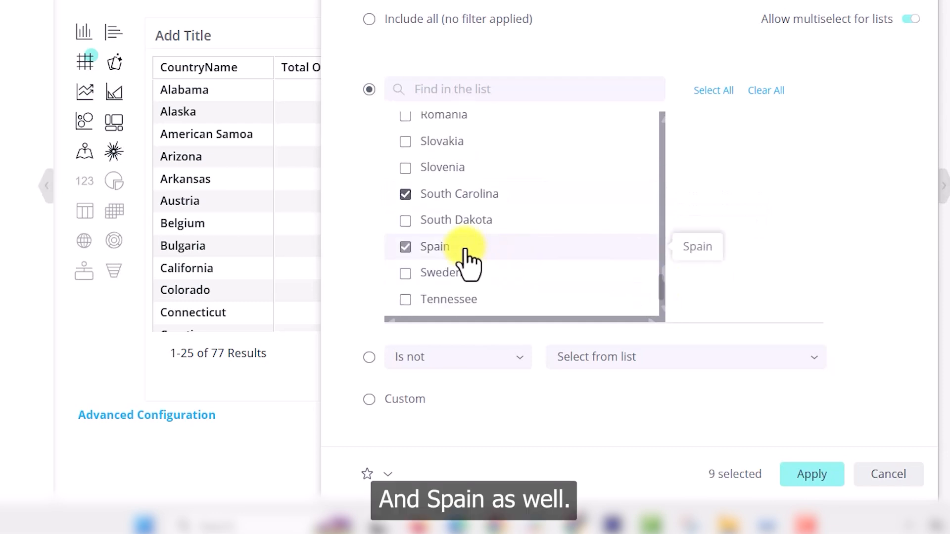
left_click_drag(707, 479, 762, 487)
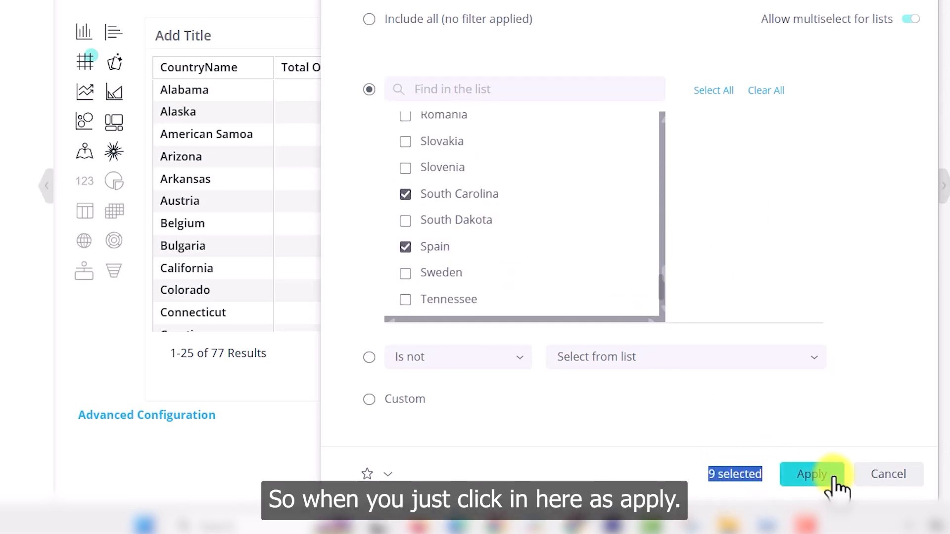
left_click(812, 475)
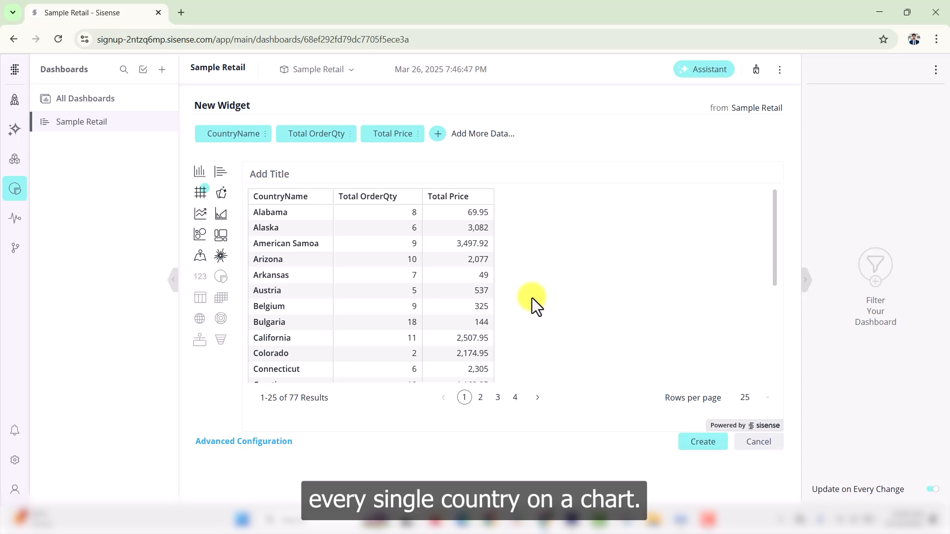
Switch the widget to an area chart and filter the dashboard to Indiana from its data point.
left_click(221, 215)
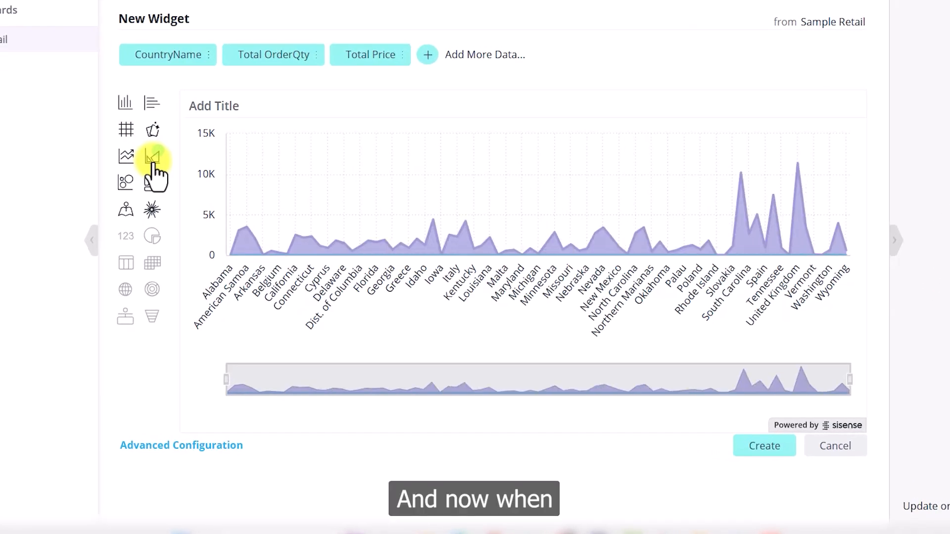
left_click(434, 224)
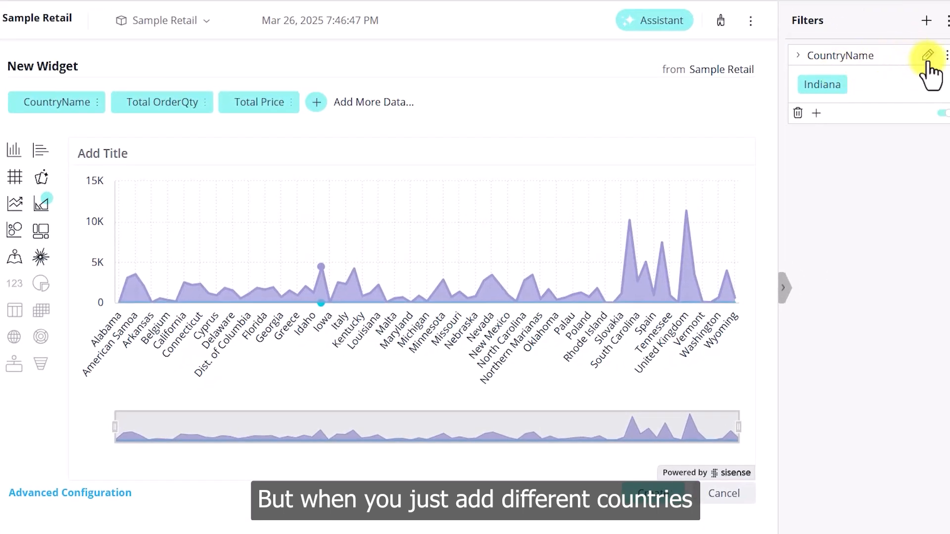
Add Alaska, Arizona, Germany, Luxembourg, Maryland and Michigan to the CountryName filter and apply.
left_click(928, 64)
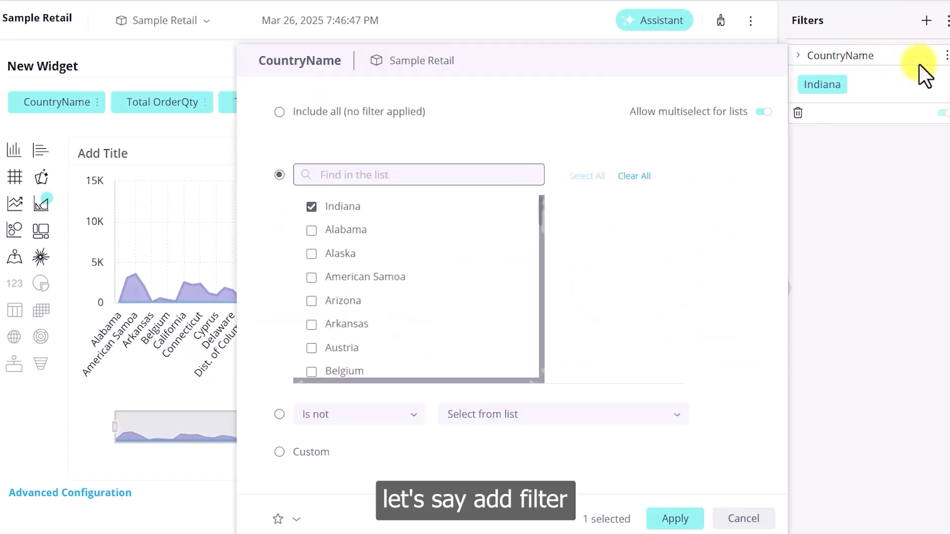
left_click(449, 254)
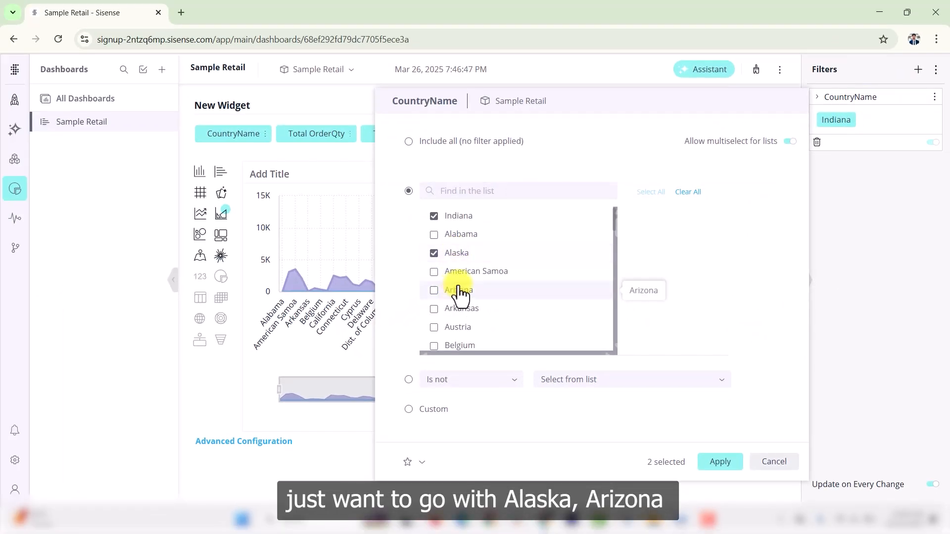
left_click(459, 292)
scroll(460, 299, "down", 4)
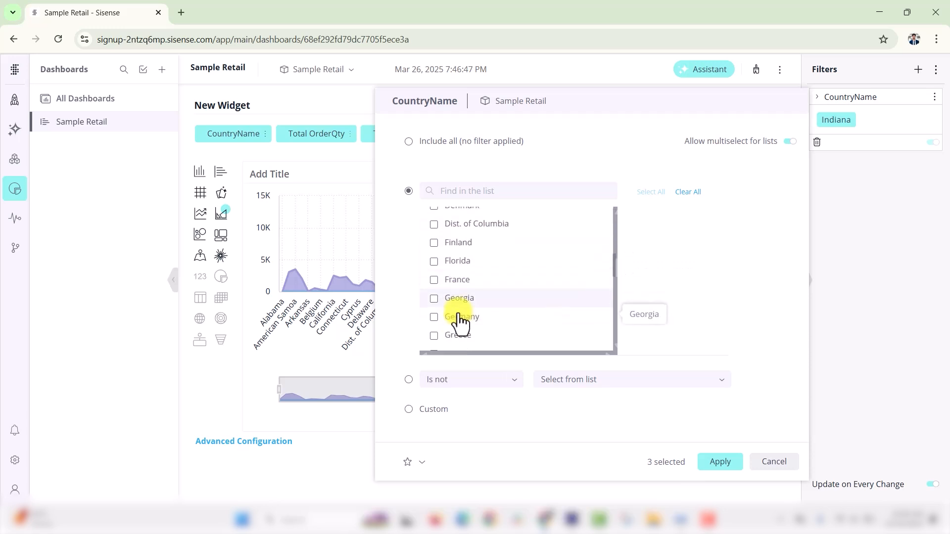
left_click(460, 316)
scroll(460, 312, "down", 4)
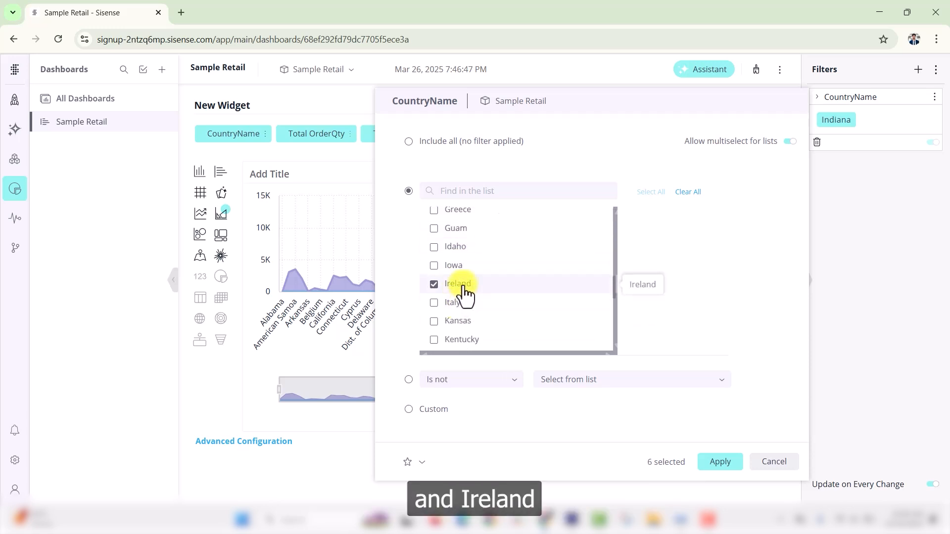
scroll(465, 299, "down", 2)
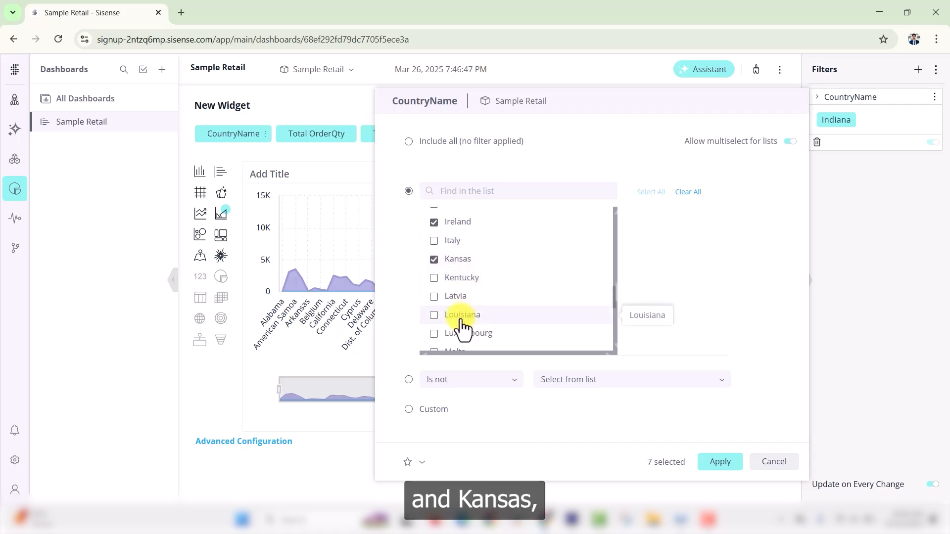
scroll(463, 322, "down", 3)
left_click(463, 212)
left_click(465, 267)
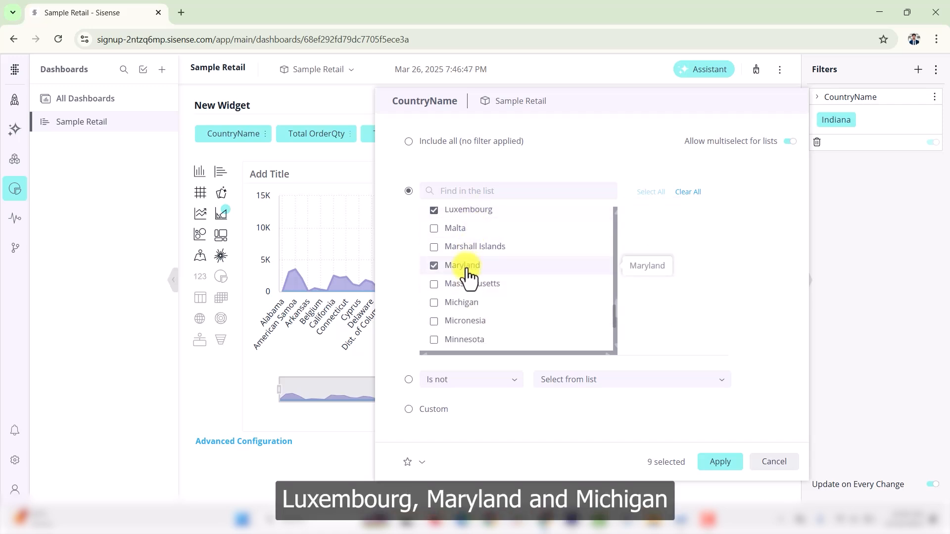
left_click(465, 302)
left_click(720, 462)
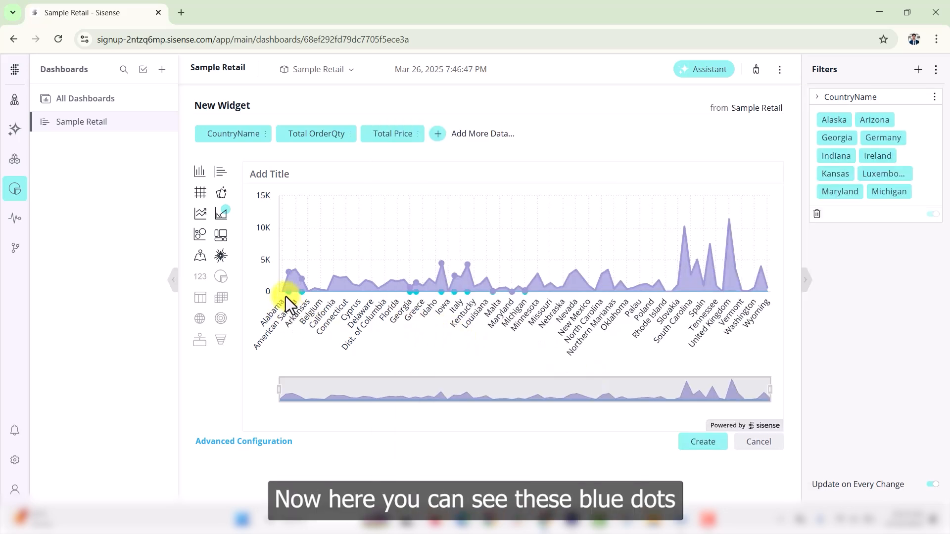
Delete the Total Price and CountryName fields, leaving only Total OrderQty at 76.
mouse_move(301, 295)
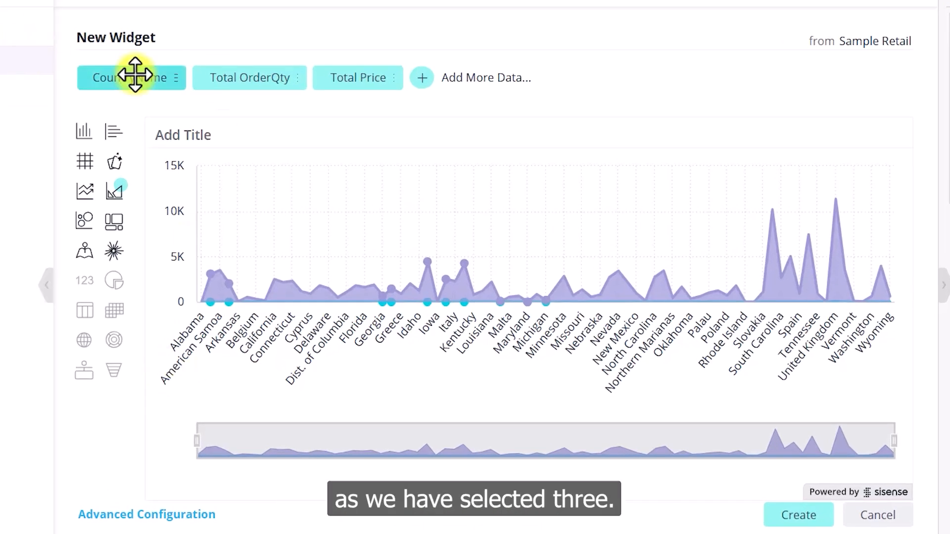
left_click(393, 79)
left_click(432, 129)
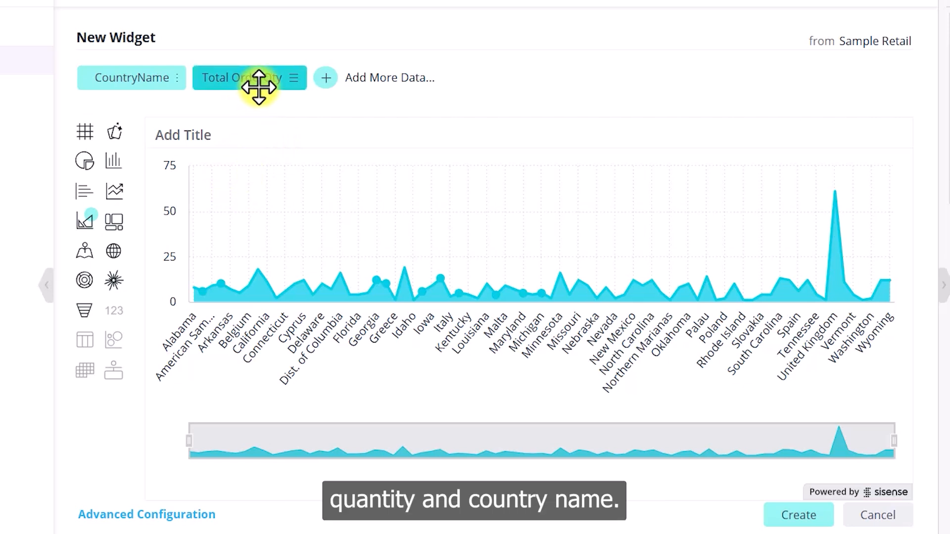
left_click(180, 80)
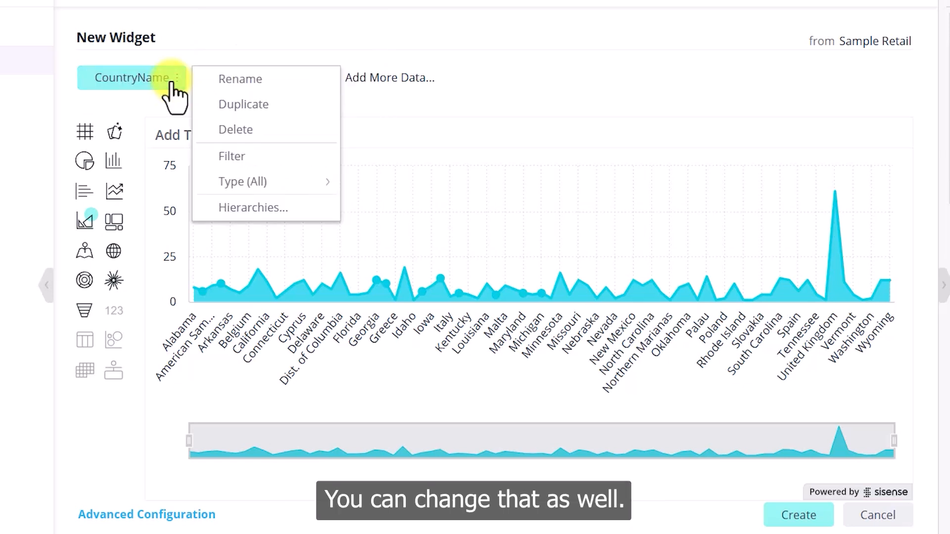
left_click(211, 130)
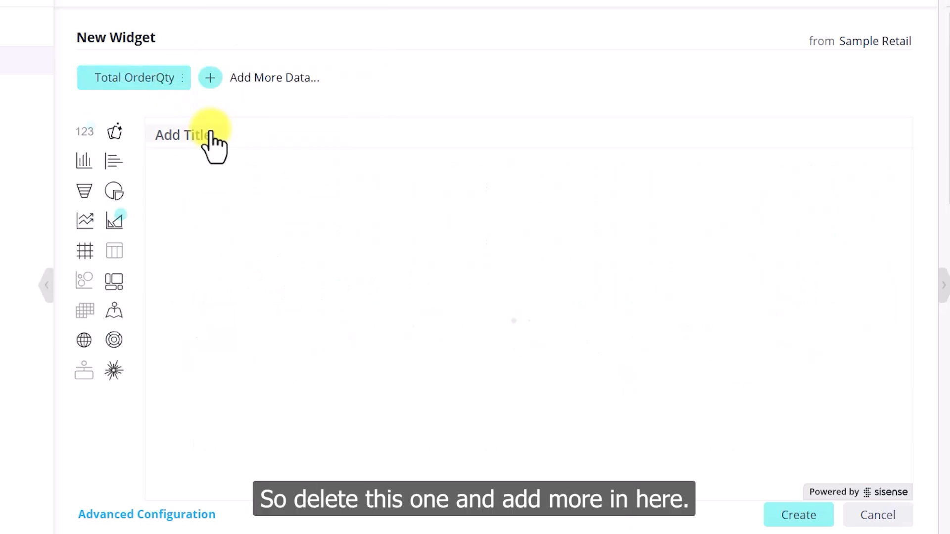
Add Region as the breakdown and delete the CountryName filter, giving Europe 224 and USA 373.
left_click(210, 78)
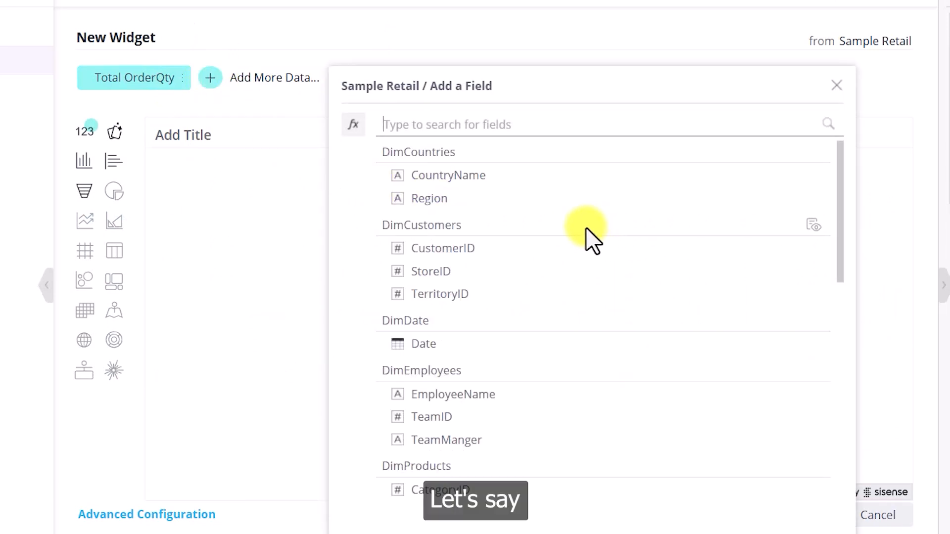
left_click(454, 198)
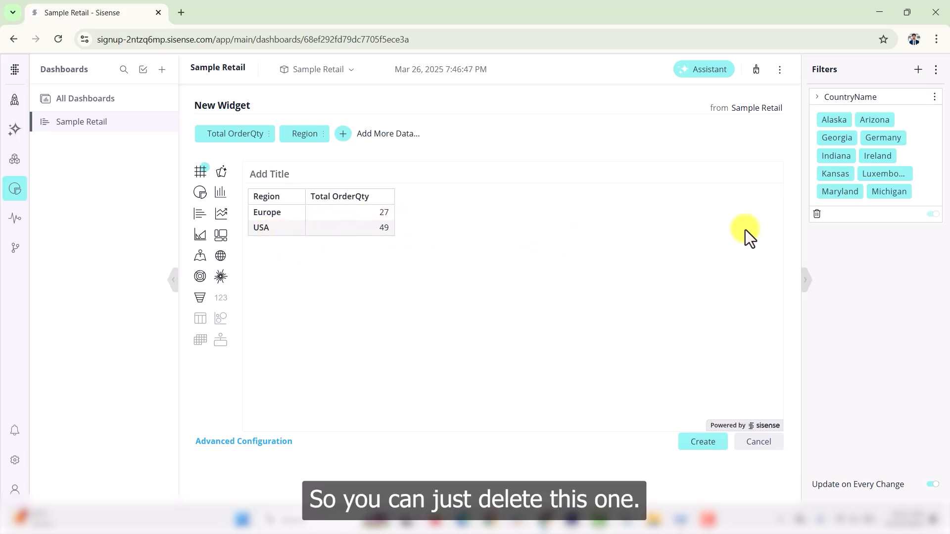
left_click(817, 215)
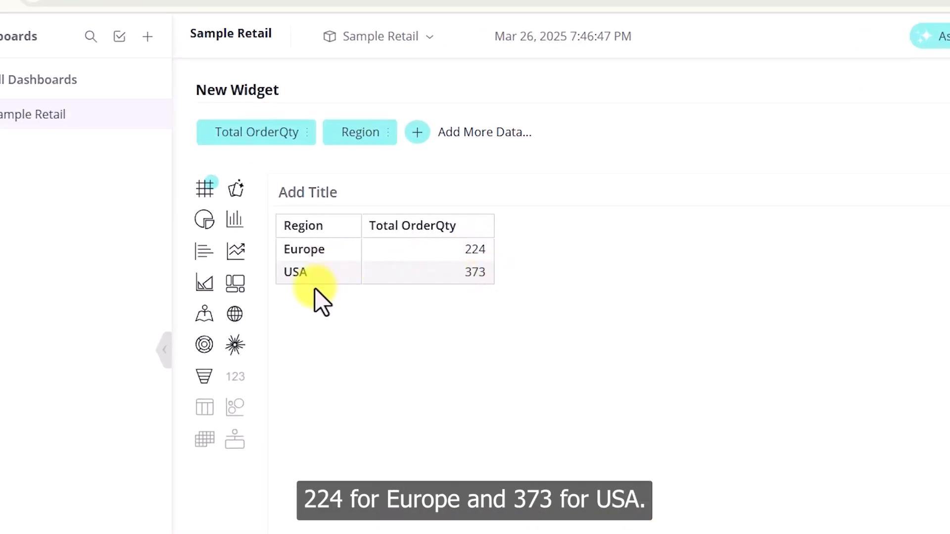
left_click(208, 296)
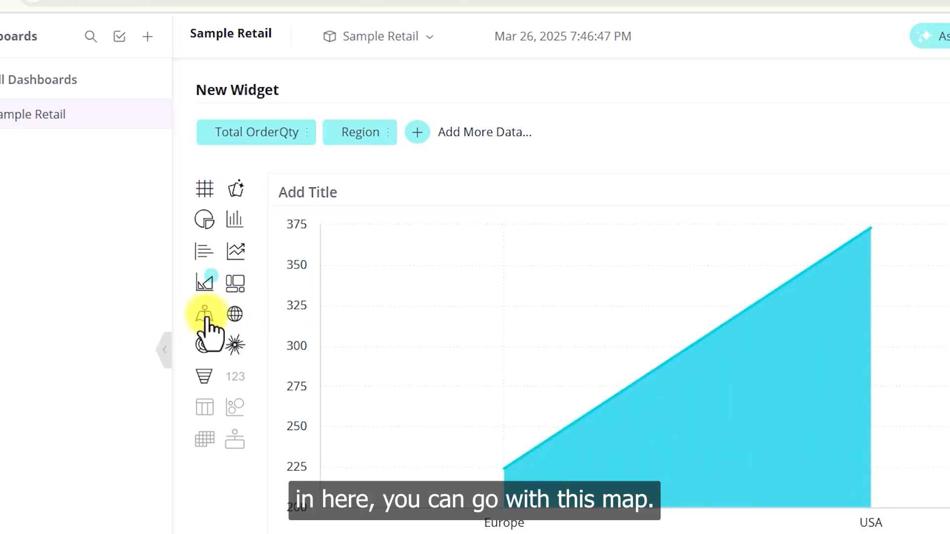
left_click(237, 315)
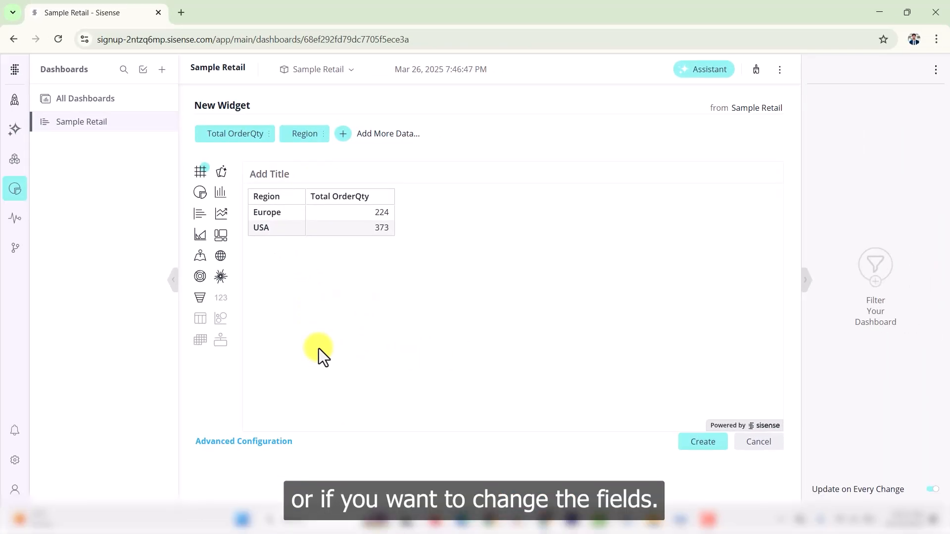
Replace Total OrderQty with Total UnitPrice as the widget's value.
left_click(266, 135)
left_click(307, 170)
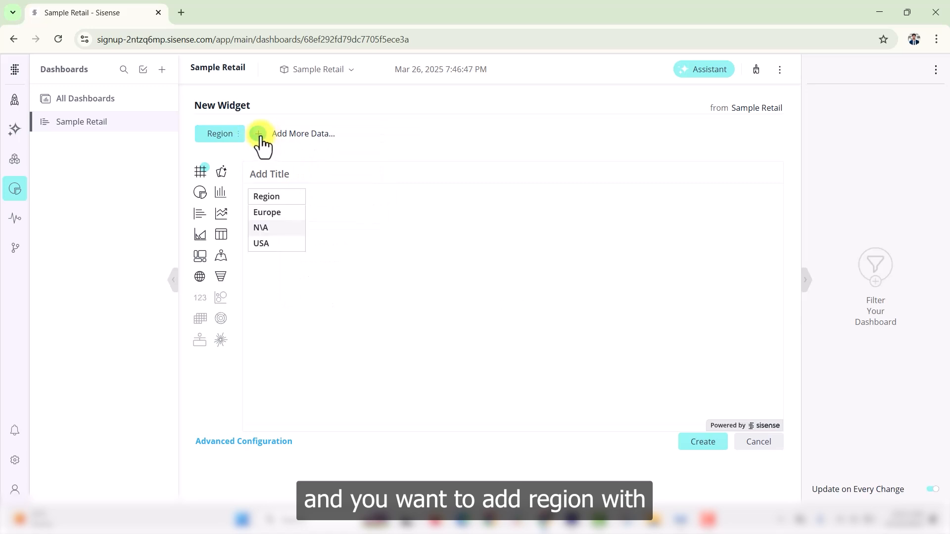
left_click(258, 134)
scroll(478, 334, "down", 1)
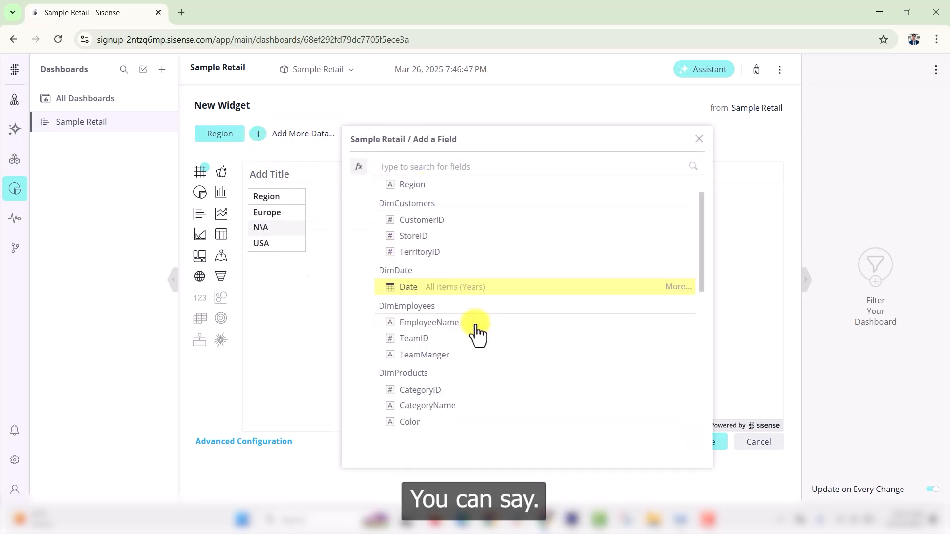
scroll(477, 334, "down", 2)
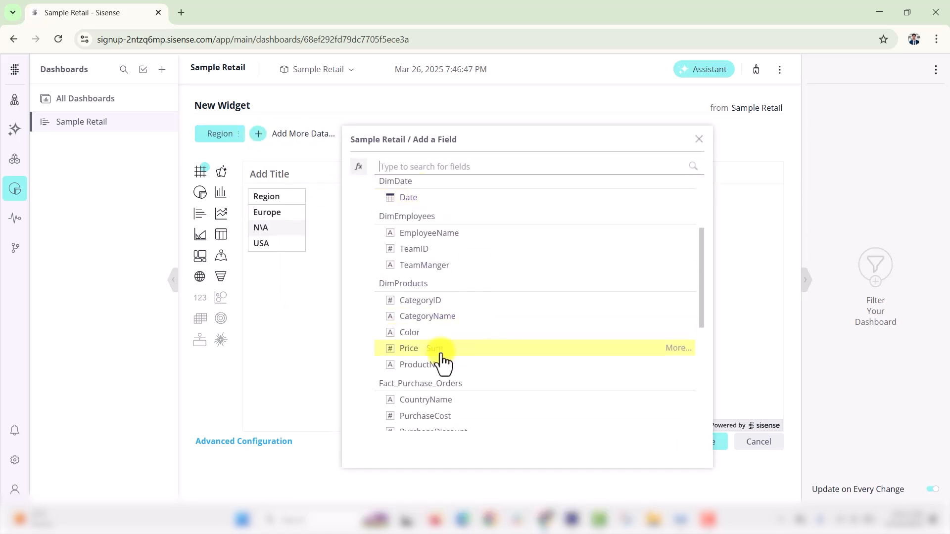
scroll(450, 359, "down", 3)
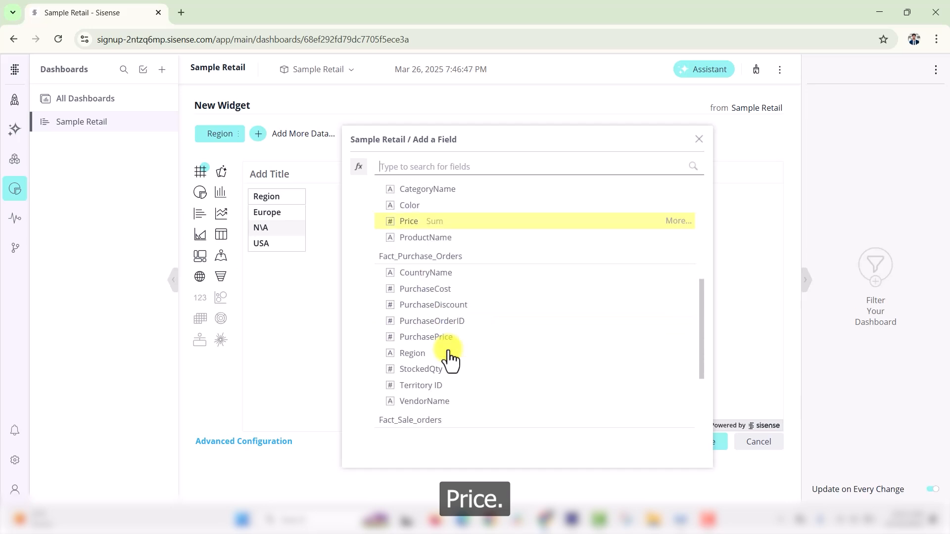
scroll(450, 358, "down", 1)
scroll(452, 341, "down", 1)
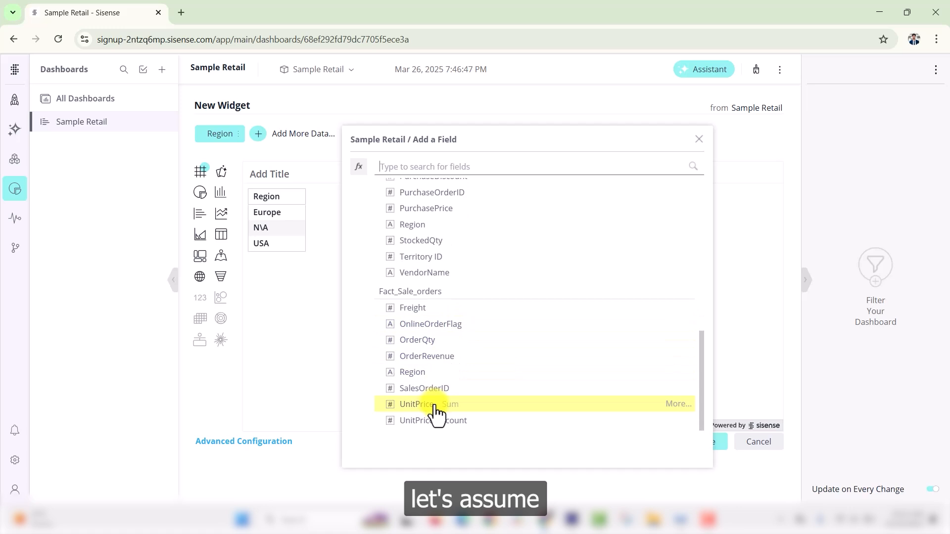
left_click(418, 404)
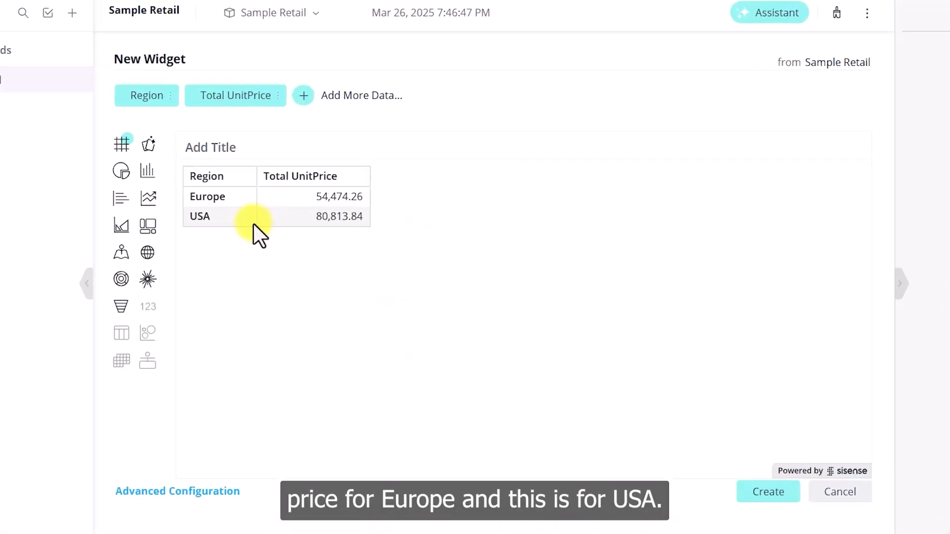
Show it as a pie chart and check the slices: USA 60%, Europe 40%.
left_click(80, 161)
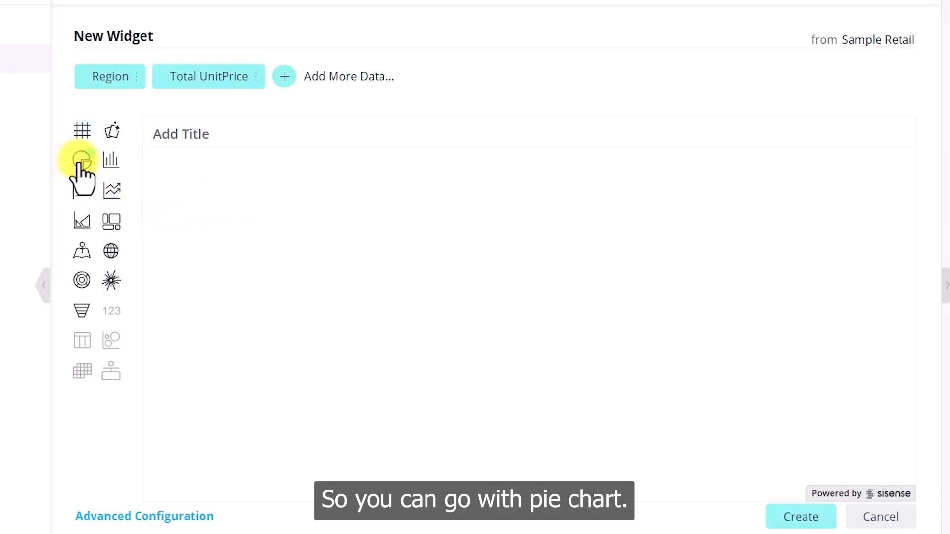
mouse_move(489, 396)
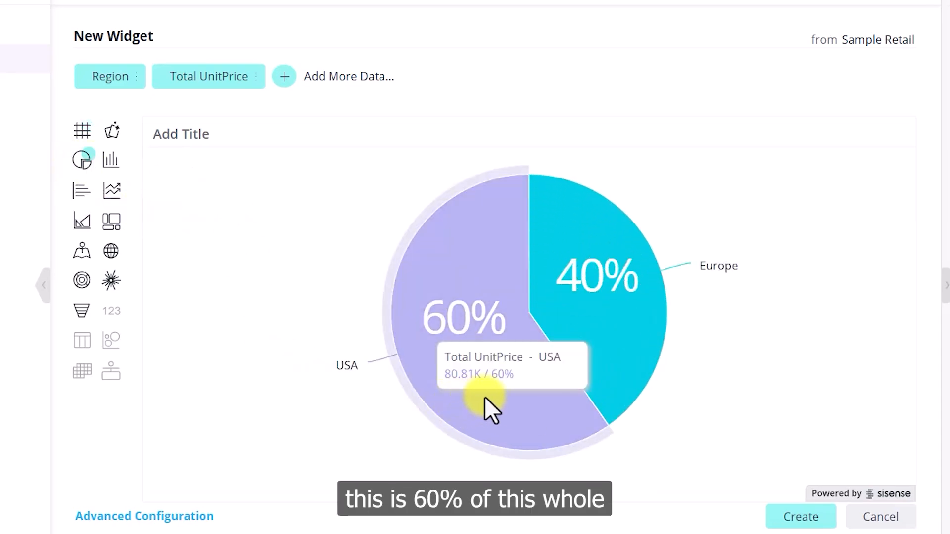
mouse_move(597, 328)
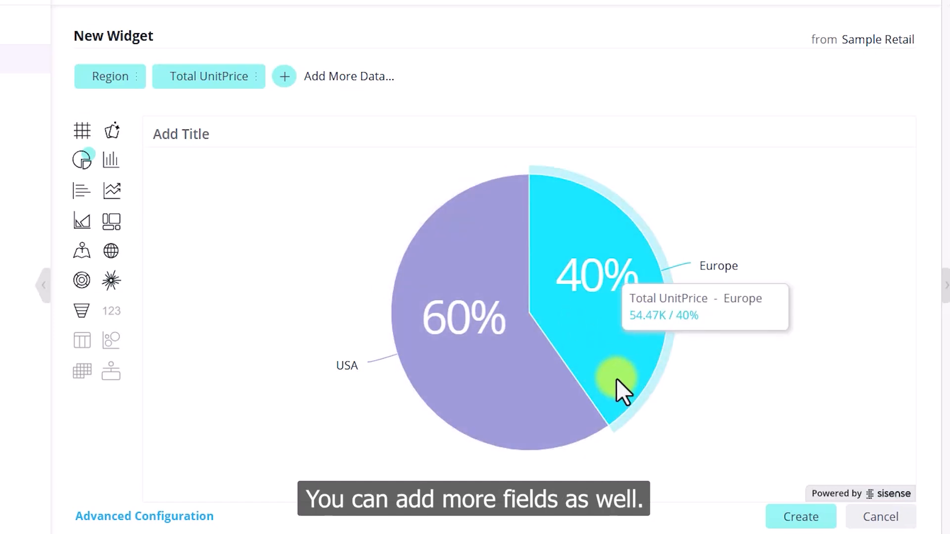
Replace the Region breakdown with CountryName.
left_click(132, 79)
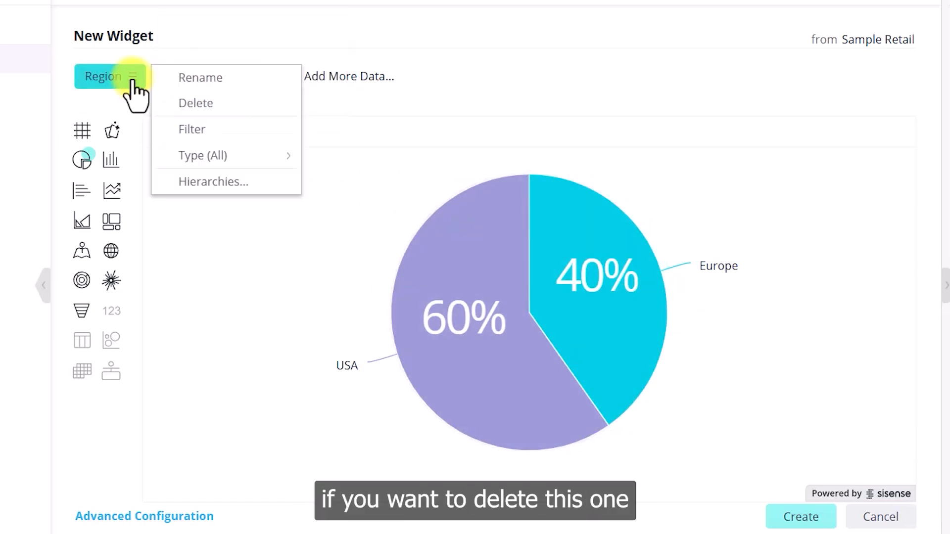
left_click(191, 102)
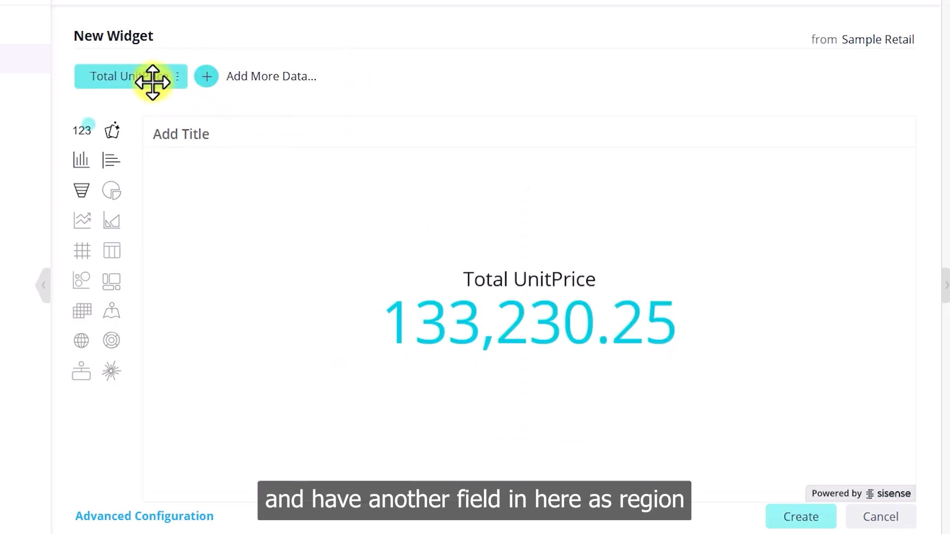
left_click(207, 76)
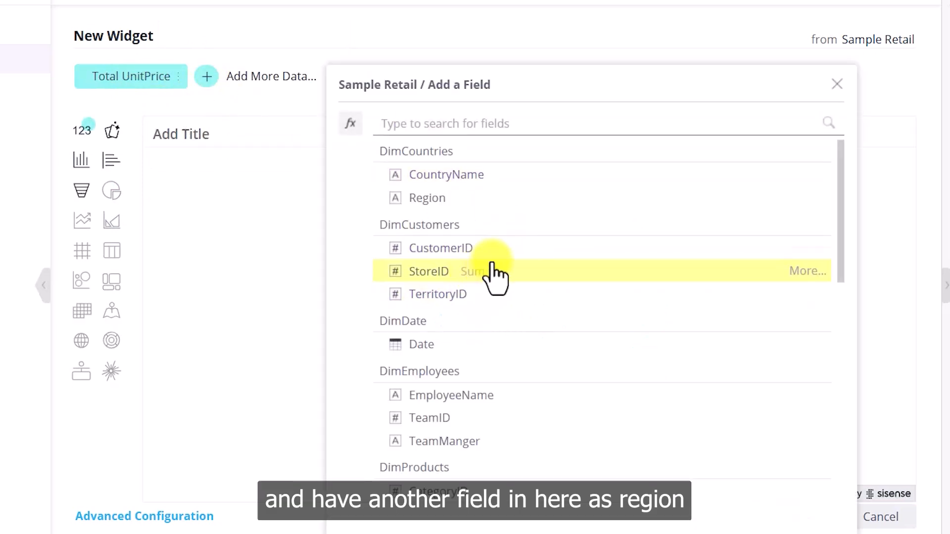
left_click(466, 184)
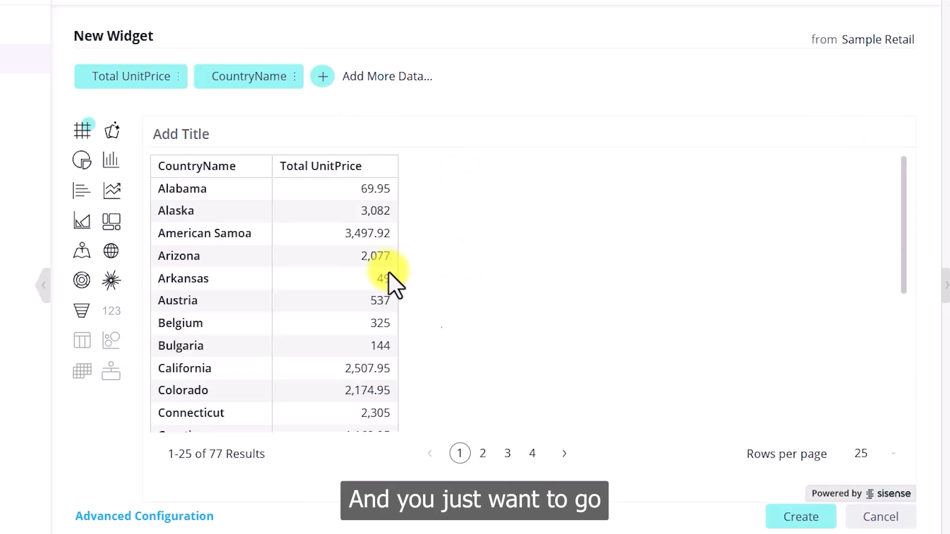
Redraw it as a pie chart: Others 68%, Slovenia and United Kingdom 8% each.
left_click(82, 163)
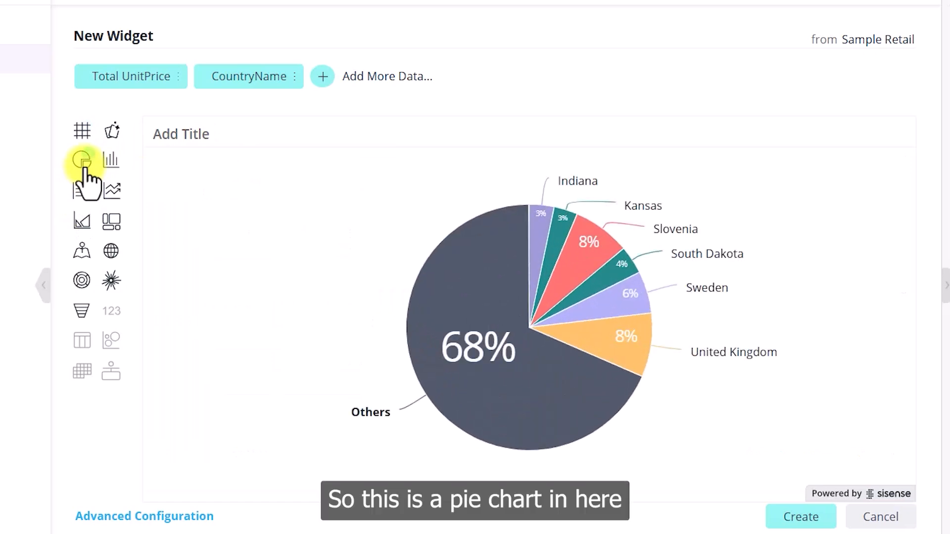
mouse_move(540, 230)
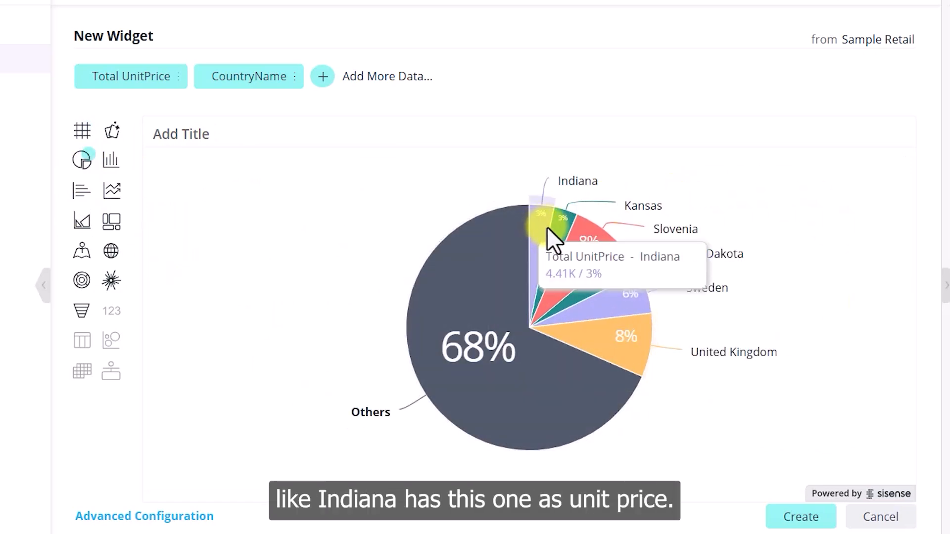
mouse_move(636, 302)
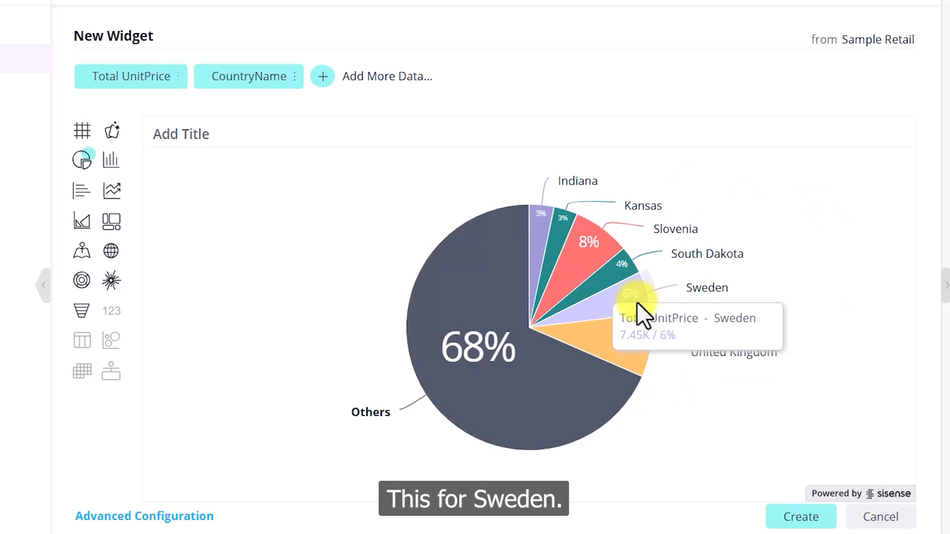
mouse_move(620, 257)
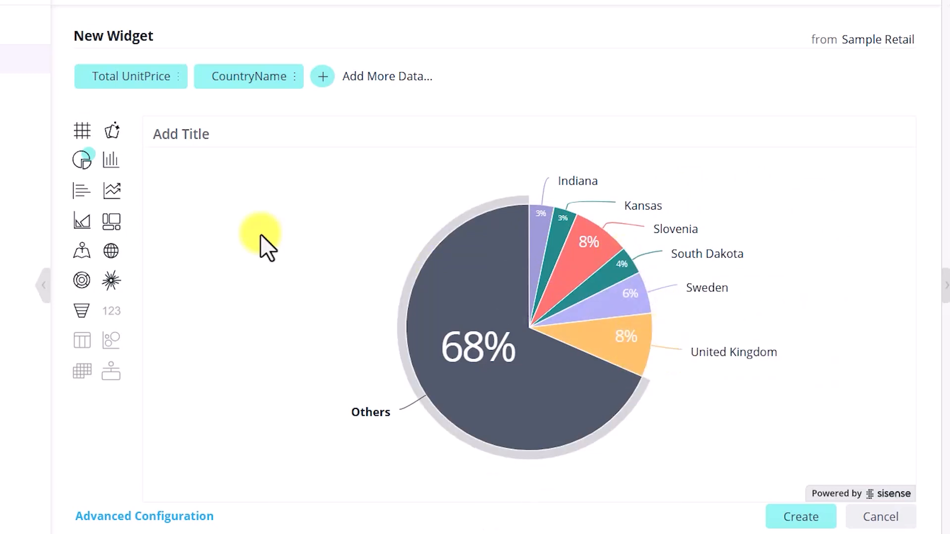
Try line, sunburst and polar chart types before settling on the funnel chart.
left_click(82, 224)
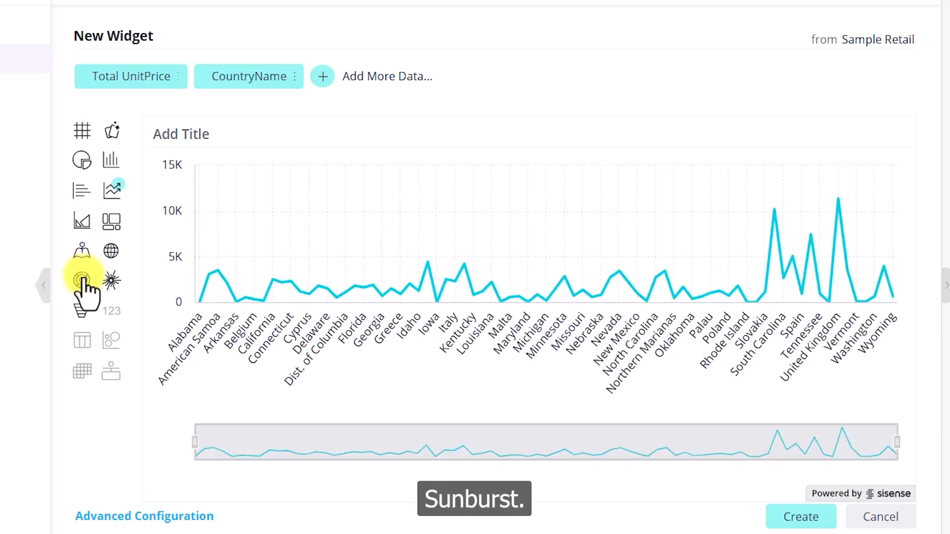
left_click(83, 280)
mouse_move(617, 206)
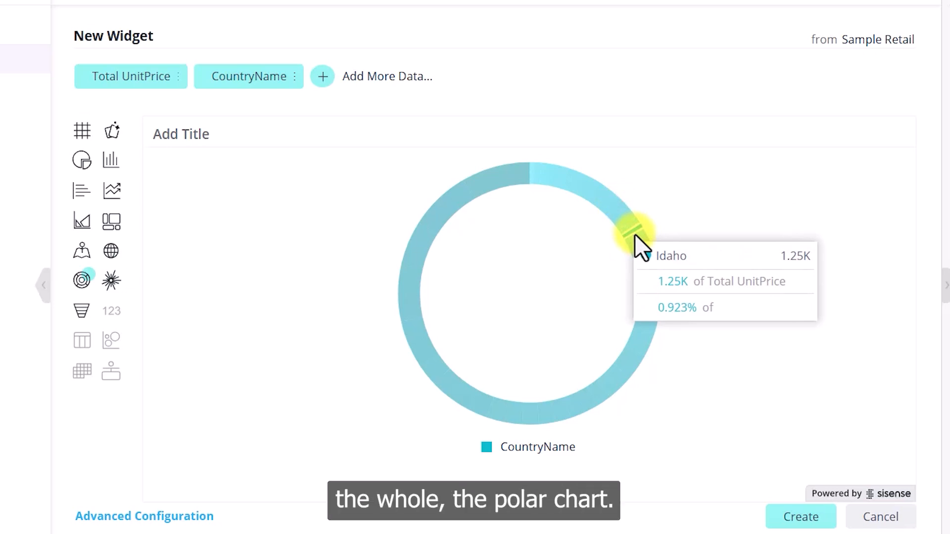
left_click(111, 280)
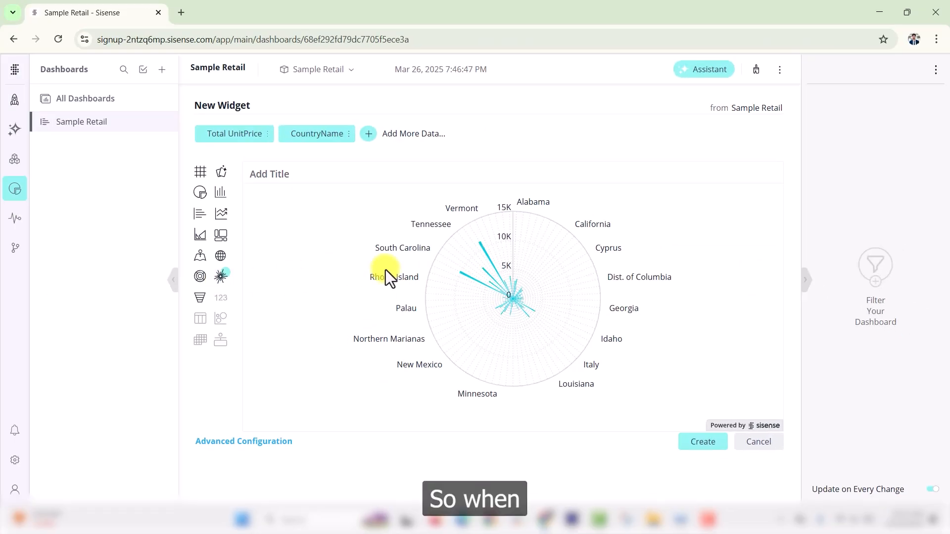
mouse_move(471, 279)
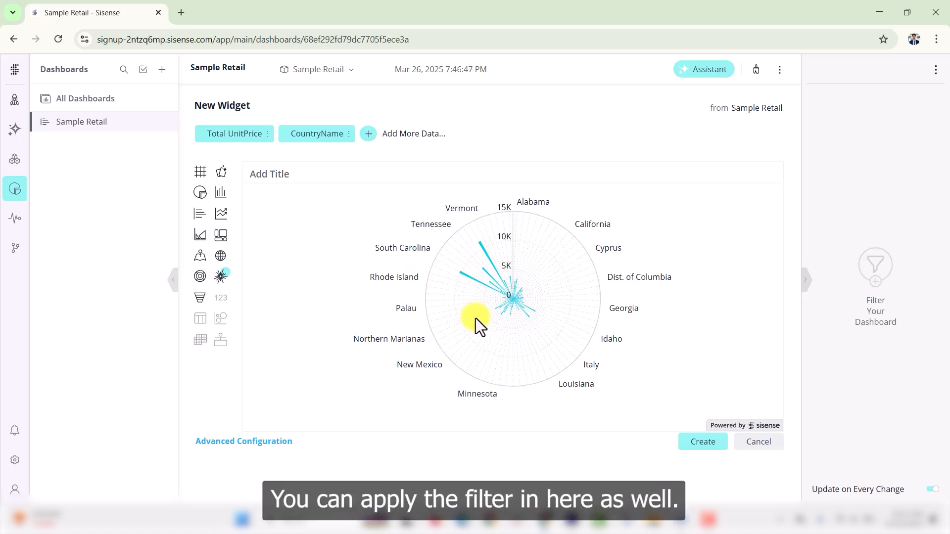
left_click(200, 276)
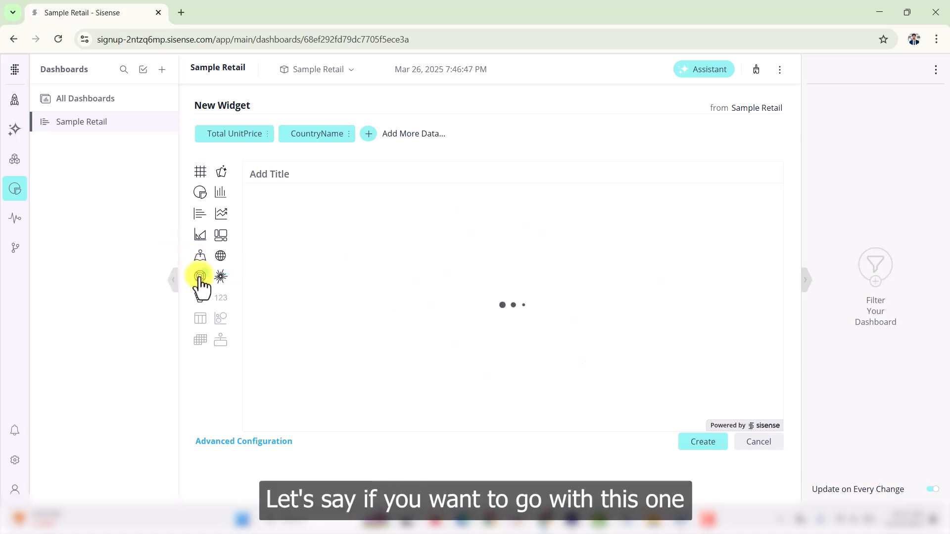
left_click(198, 298)
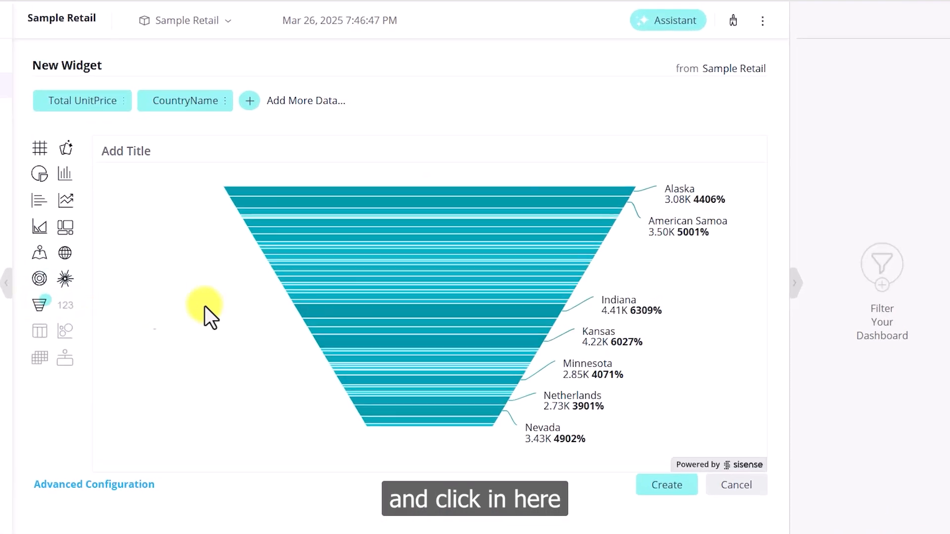
Add a CountryName dashboard filter and tick Italy, Michigan, New York and Ohio.
left_click(884, 291)
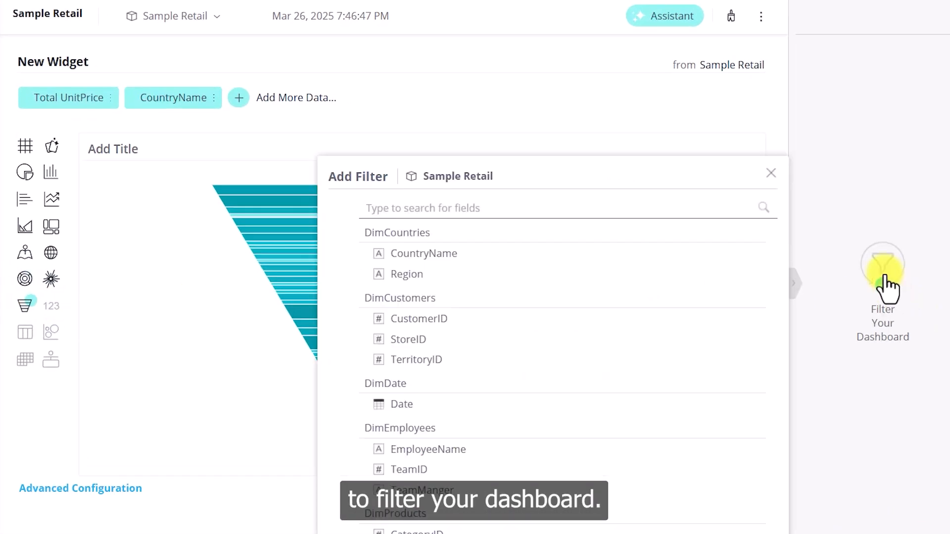
left_click(434, 261)
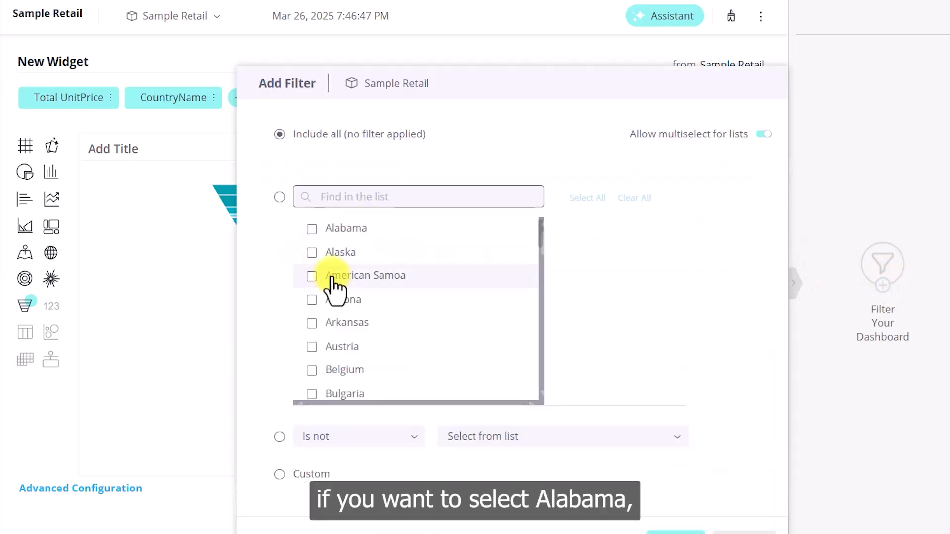
scroll(339, 232, "down", 8)
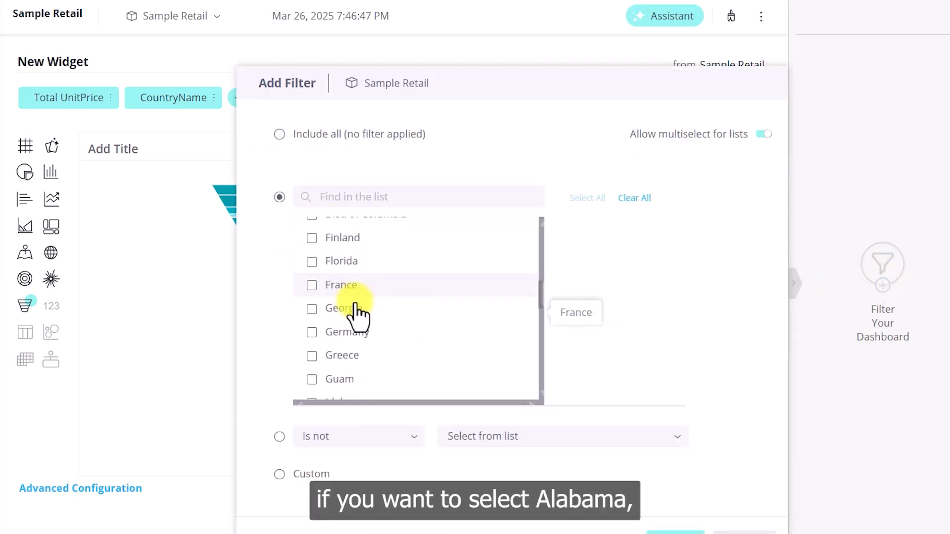
scroll(347, 327, "down", 5)
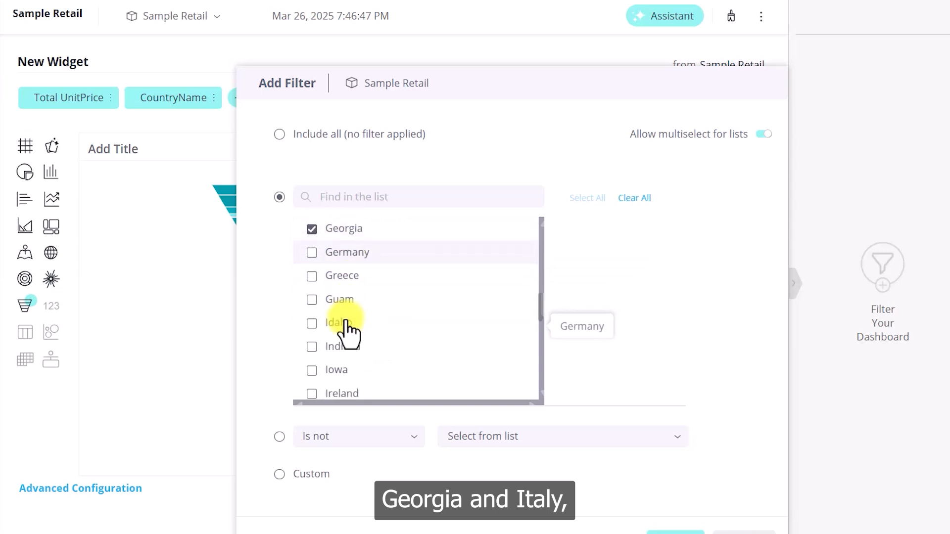
left_click(346, 261)
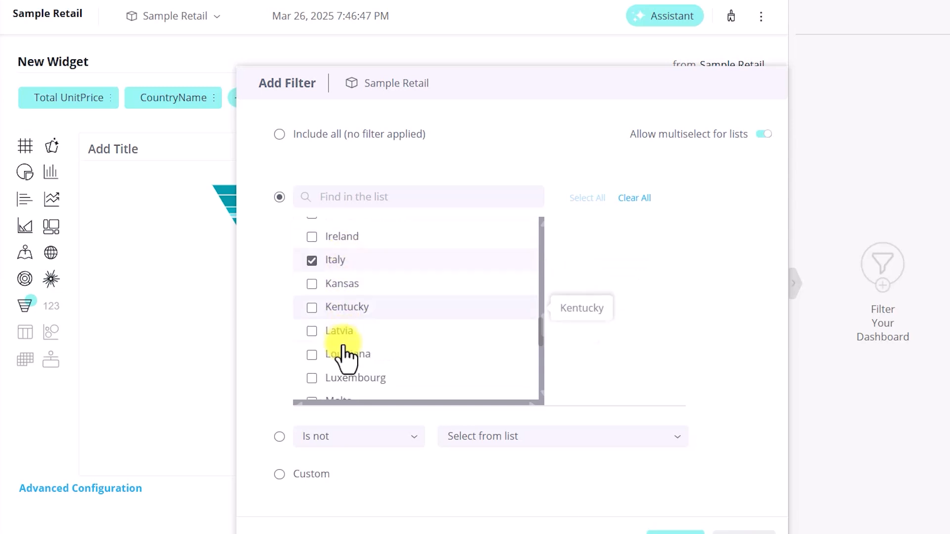
scroll(365, 355, "down", 3)
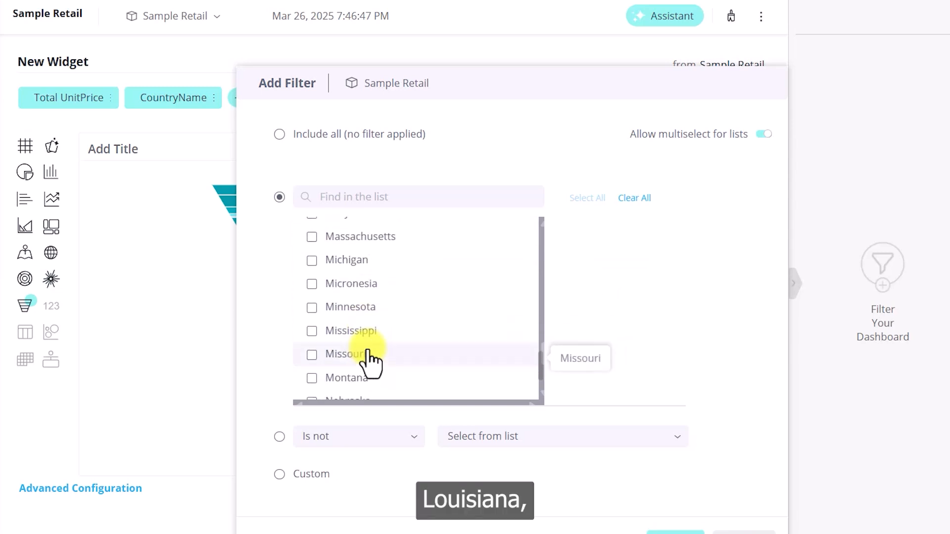
left_click(368, 267)
scroll(372, 278, "down", 3)
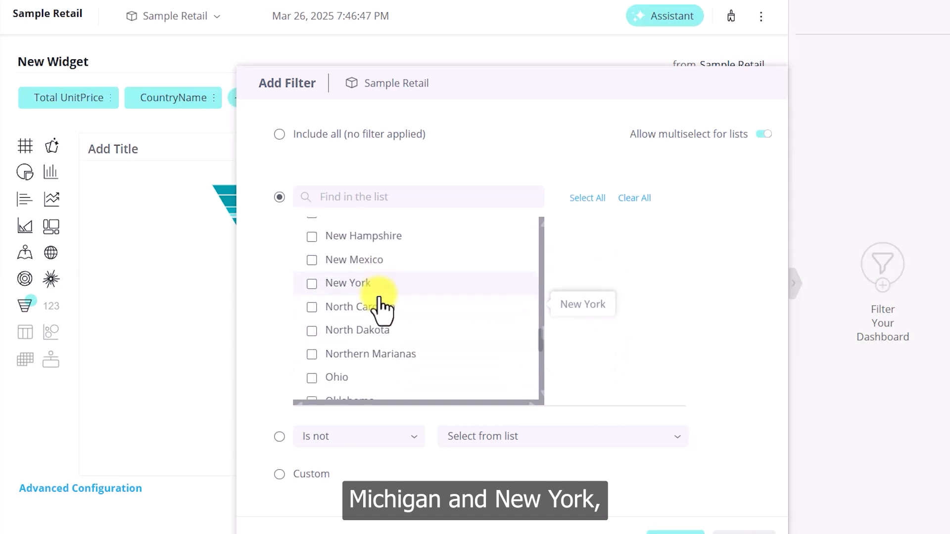
left_click(354, 284)
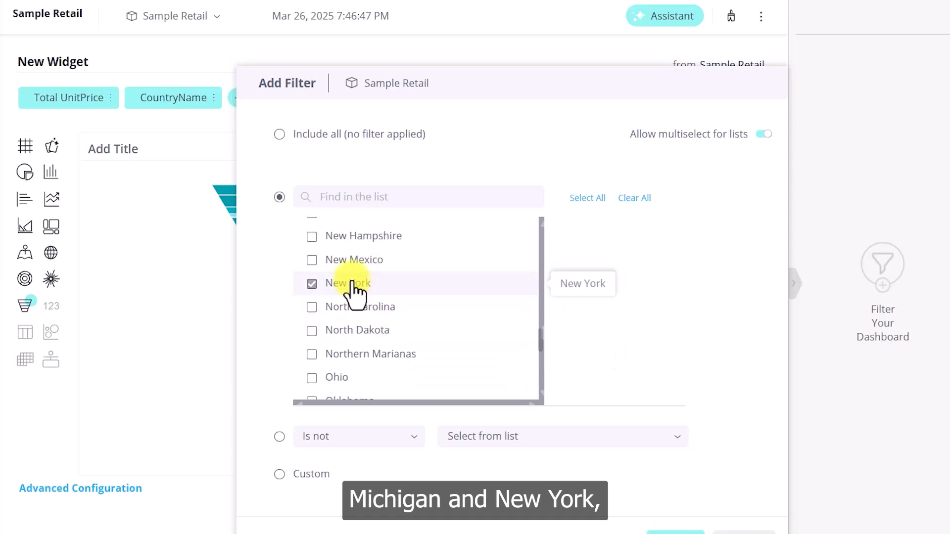
left_click(339, 379)
Also tick Portugal and Virginia and apply the twelve-country filter to the funnel.
scroll(381, 350, "down", 3)
scroll(382, 349, "down", 3)
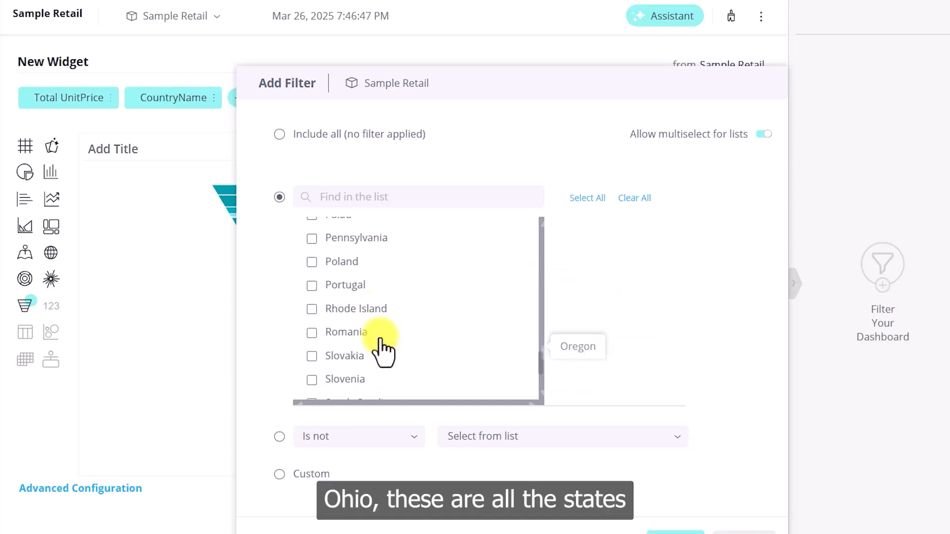
left_click(347, 287)
scroll(369, 346, "down", 3)
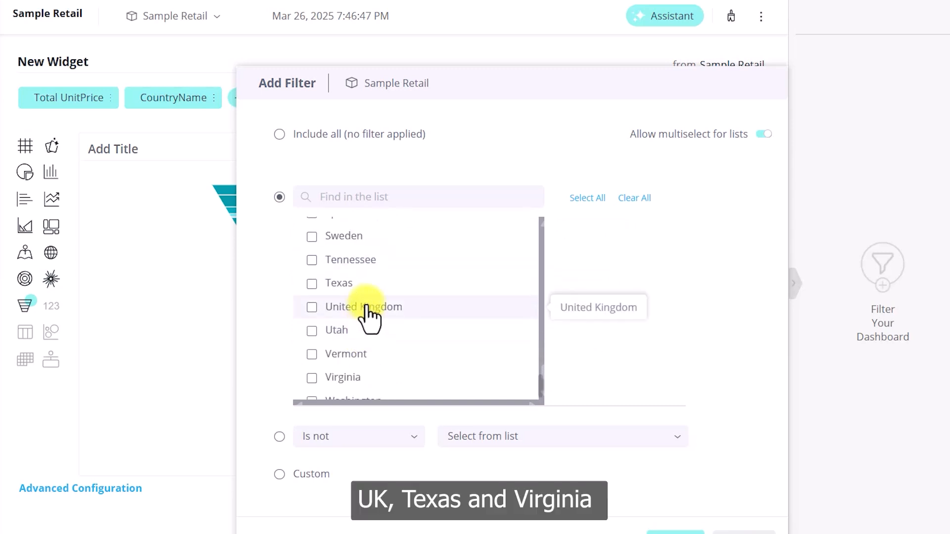
scroll(353, 302, "down", 2)
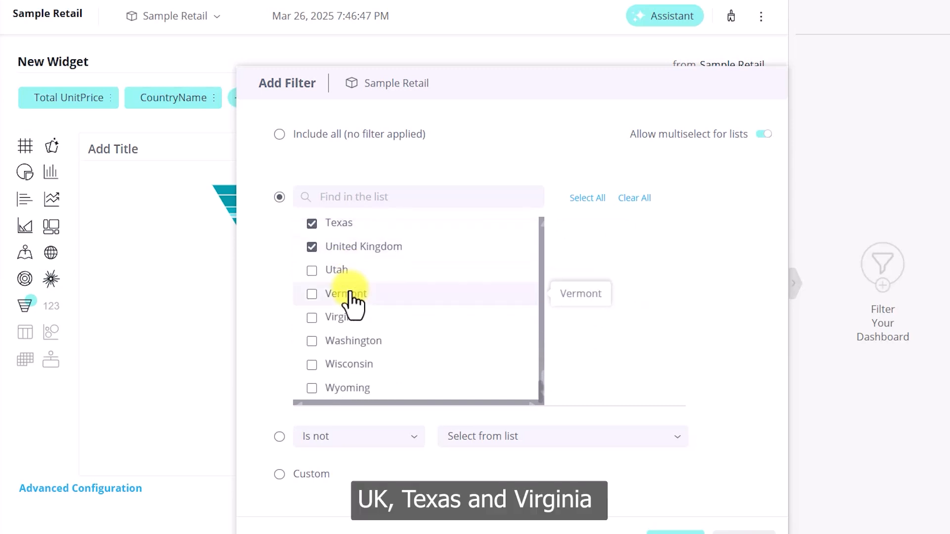
left_click(357, 325)
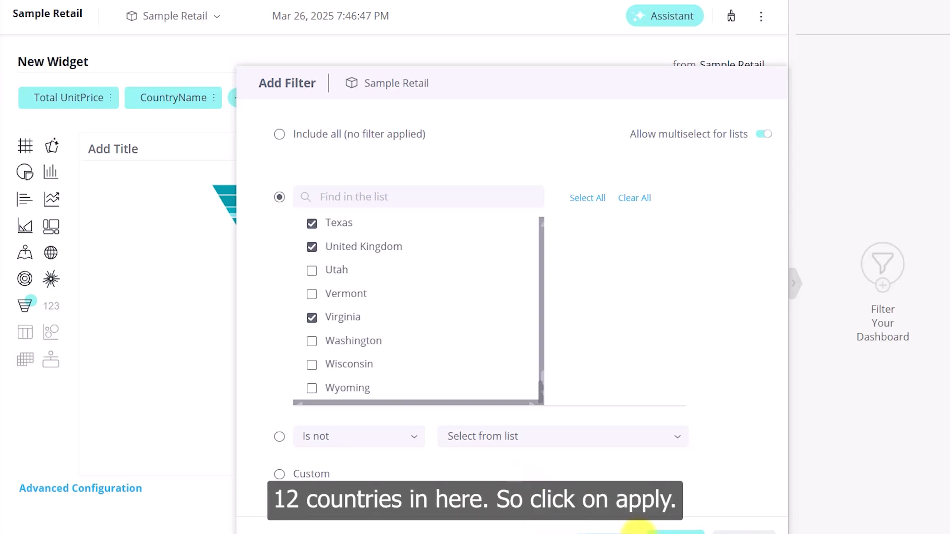
left_click(673, 531)
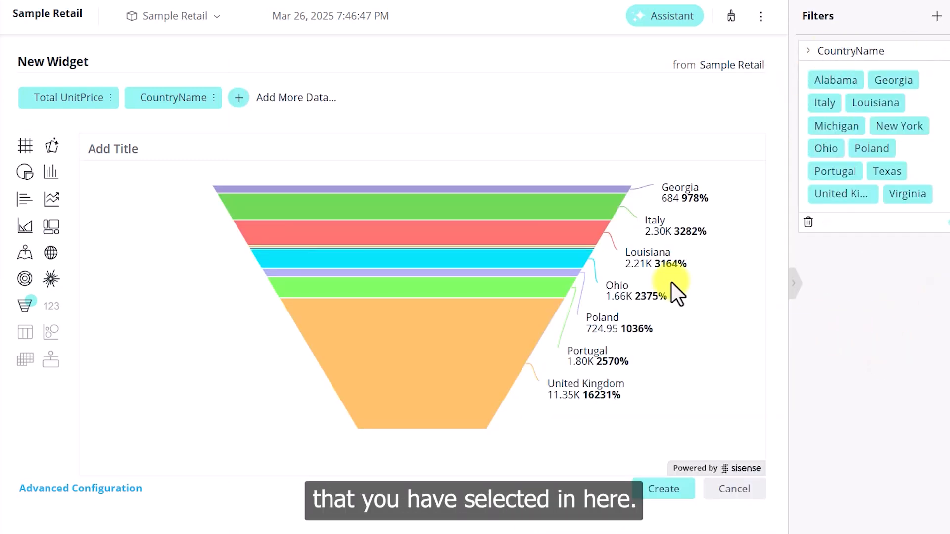
mouse_move(572, 396)
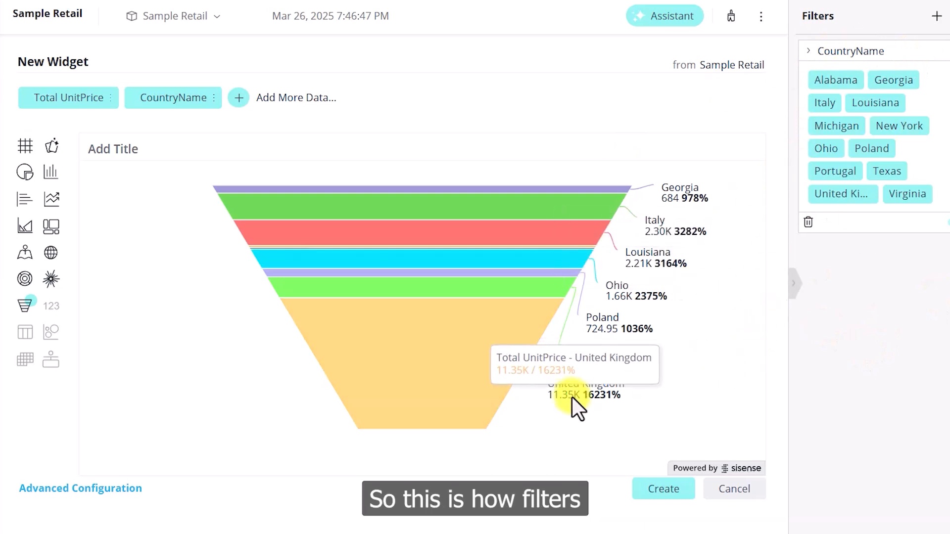